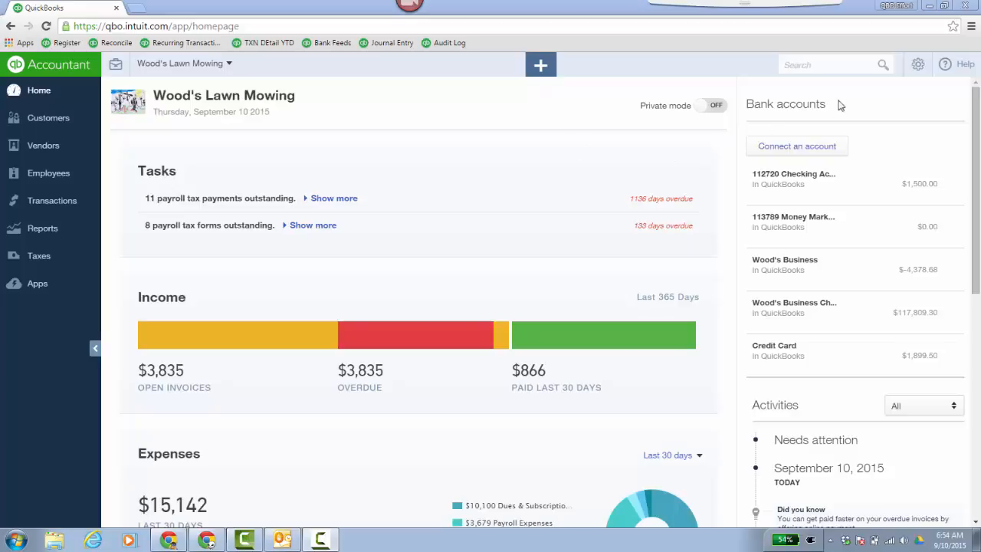
- Open the Sales section of the company settings and start editing the Products and services options
{"action": "left_click", "coordinate": [917, 66]}
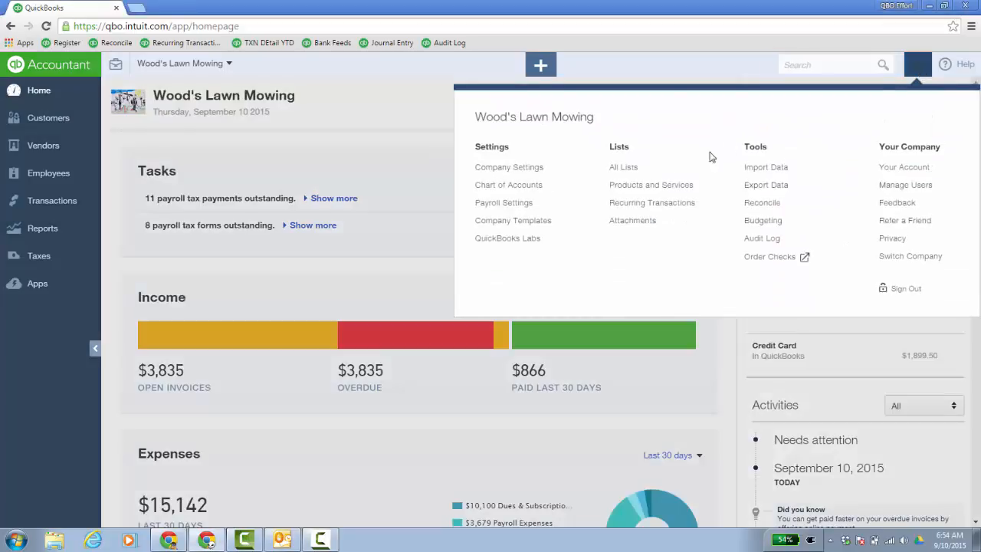
{"action": "left_click", "coordinate": [540, 176]}
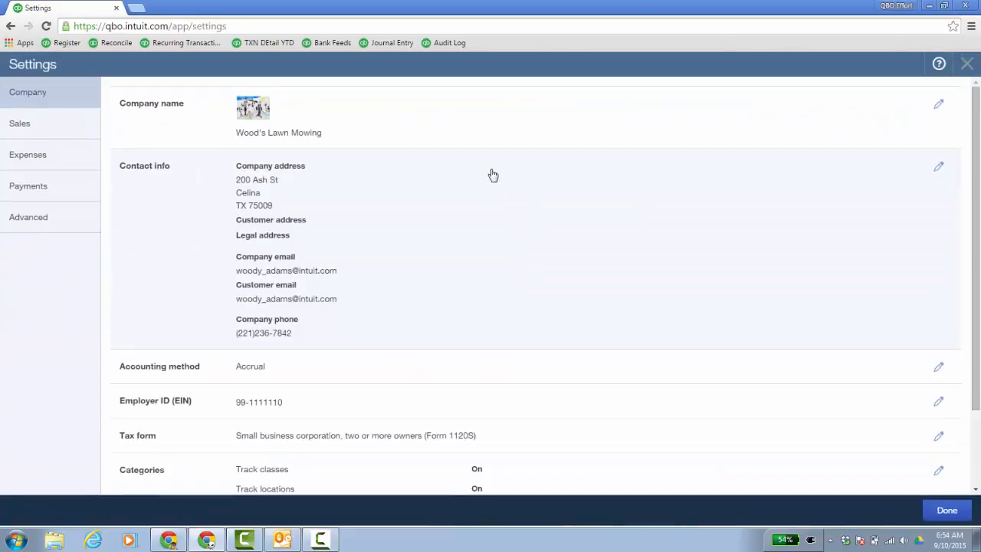
{"action": "left_click", "coordinate": [54, 124]}
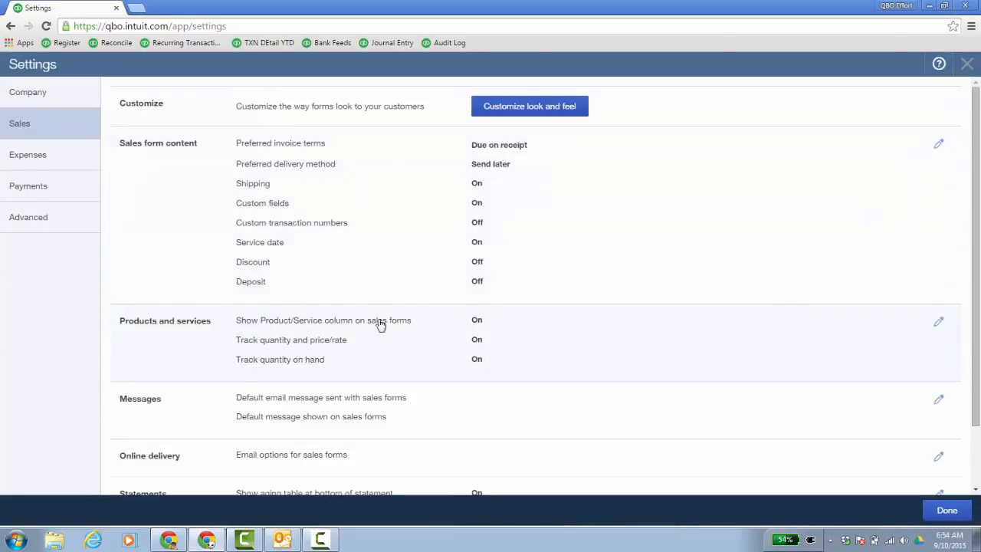
{"action": "left_click", "coordinate": [937, 325]}
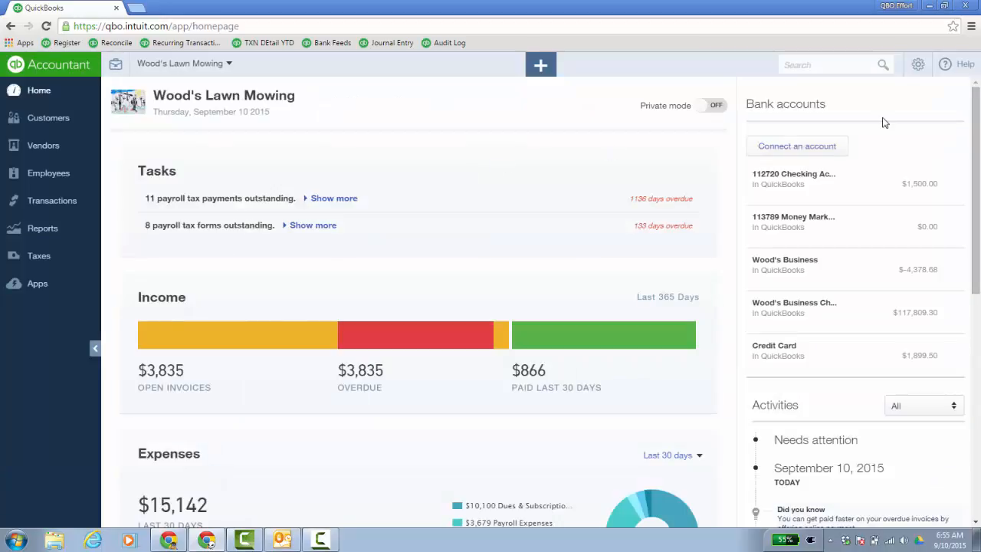
- Open the Products and Services list and start a new product of type Item
{"action": "left_click", "coordinate": [917, 66]}
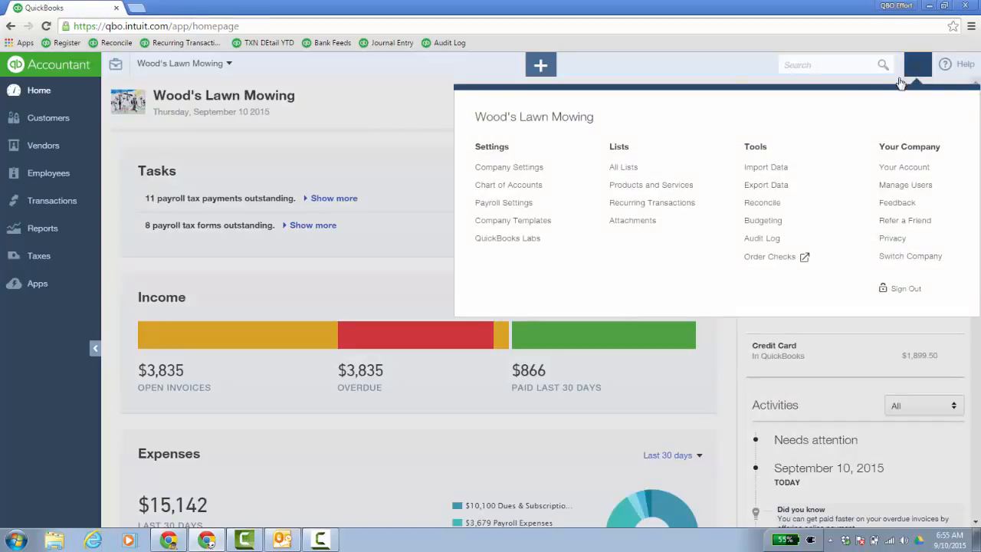
{"action": "left_click", "coordinate": [675, 190]}
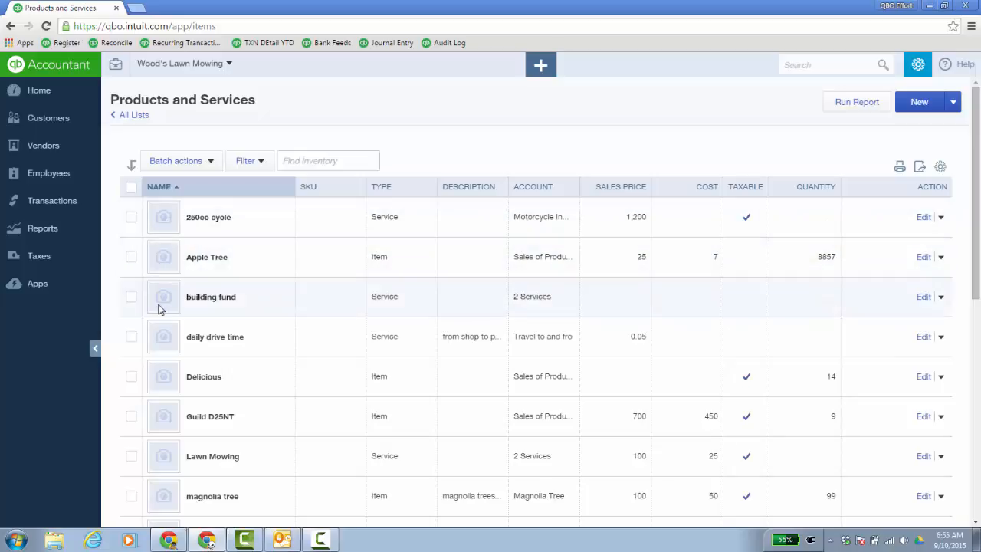
{"action": "left_click", "coordinate": [919, 103]}
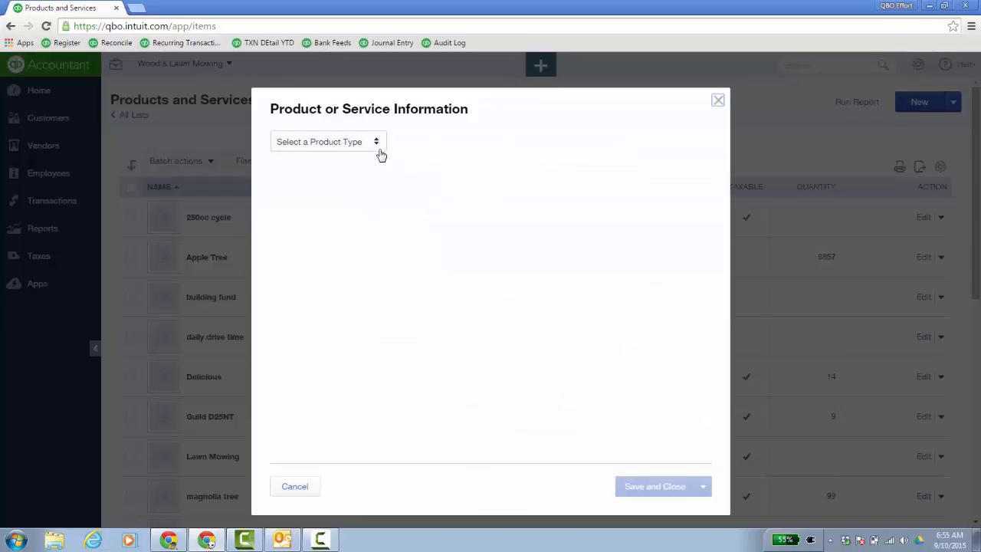
{"action": "left_click", "coordinate": [377, 146]}
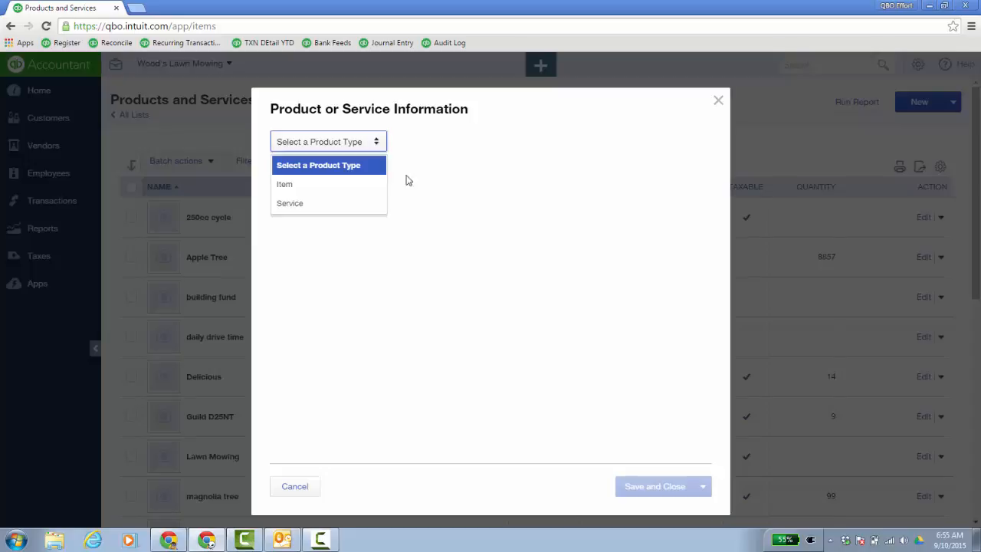
{"action": "left_click", "coordinate": [341, 184]}
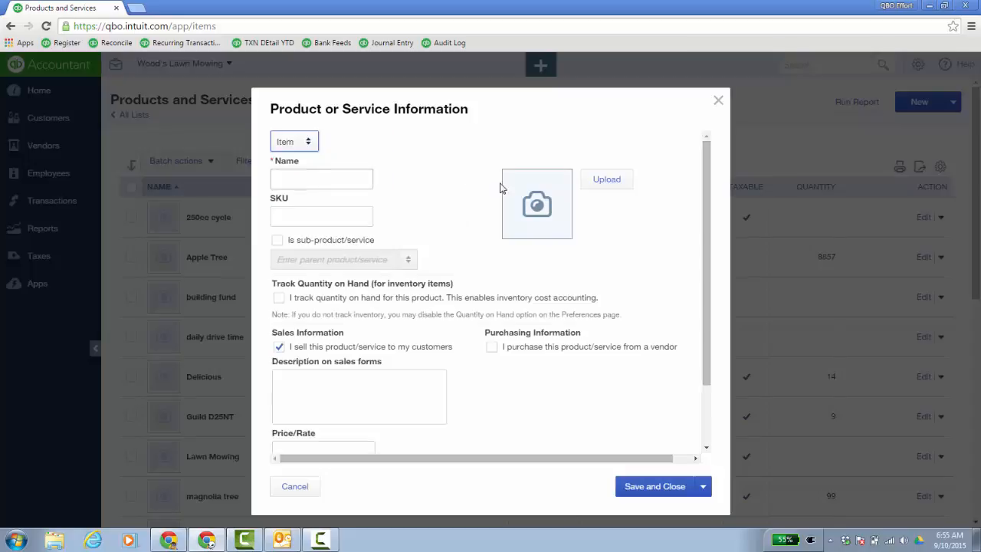
- Name the new item Guild D25NT and set its SKU to Westerly
{"action": "left_click", "coordinate": [347, 176]}
{"action": "type", "text": "G"}
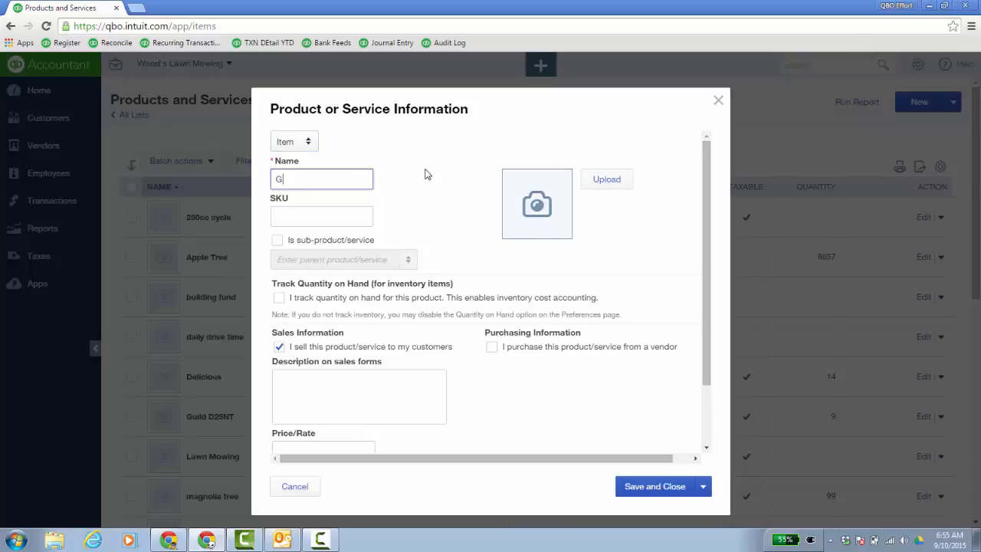
{"action": "type", "text": "uild D25NT"}
{"action": "key", "text": "Tab"}
{"action": "type", "text": "Westerly"}
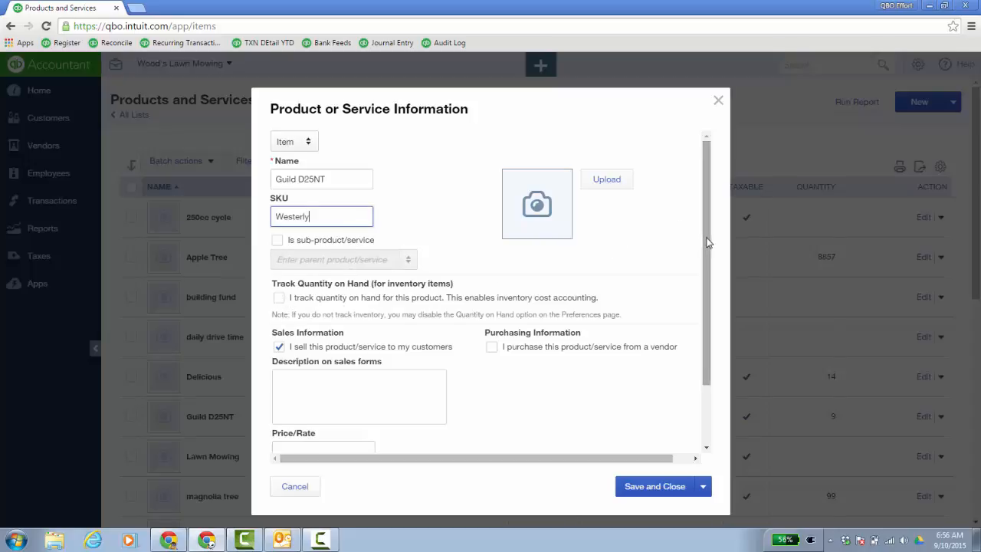
- Try the vendor purchase option for the item, and turn on quantity-on-hand tracking
{"action": "left_click_drag", "start_coordinate": [706, 240], "coordinate": [704, 314]}
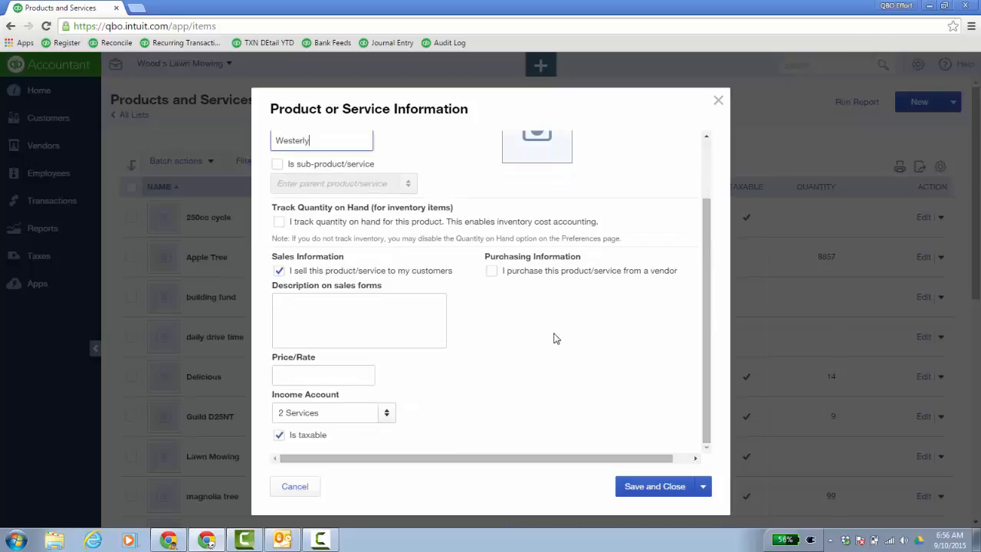
{"action": "left_click", "coordinate": [491, 272]}
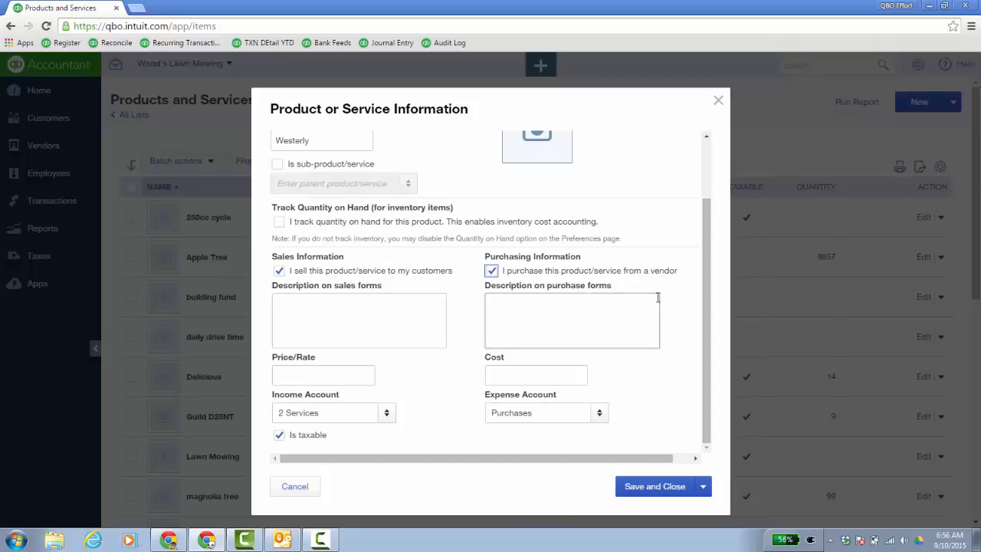
{"action": "scroll", "coordinate": [705, 288], "scroll_direction": "up", "scroll_amount": 2}
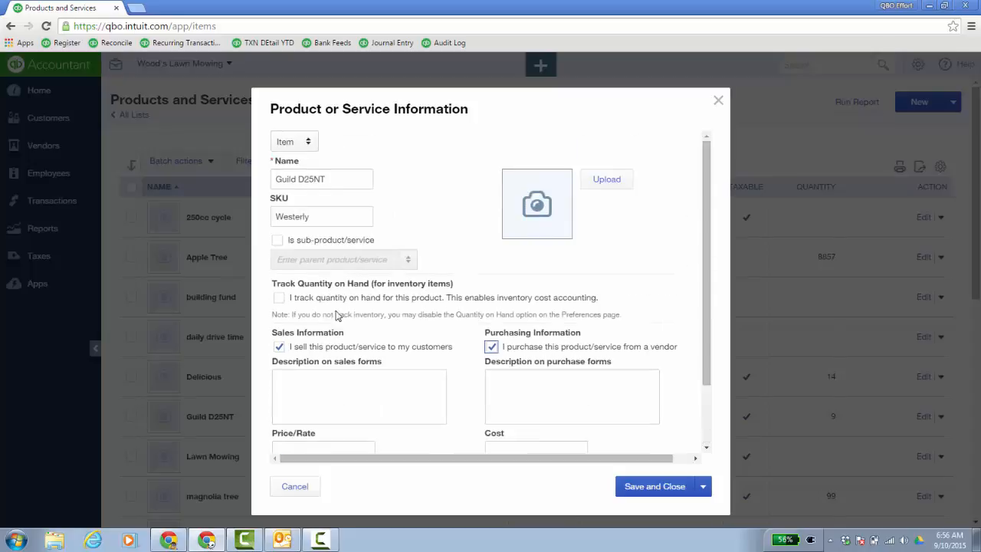
{"action": "left_click", "coordinate": [491, 346]}
{"action": "left_click", "coordinate": [279, 298]}
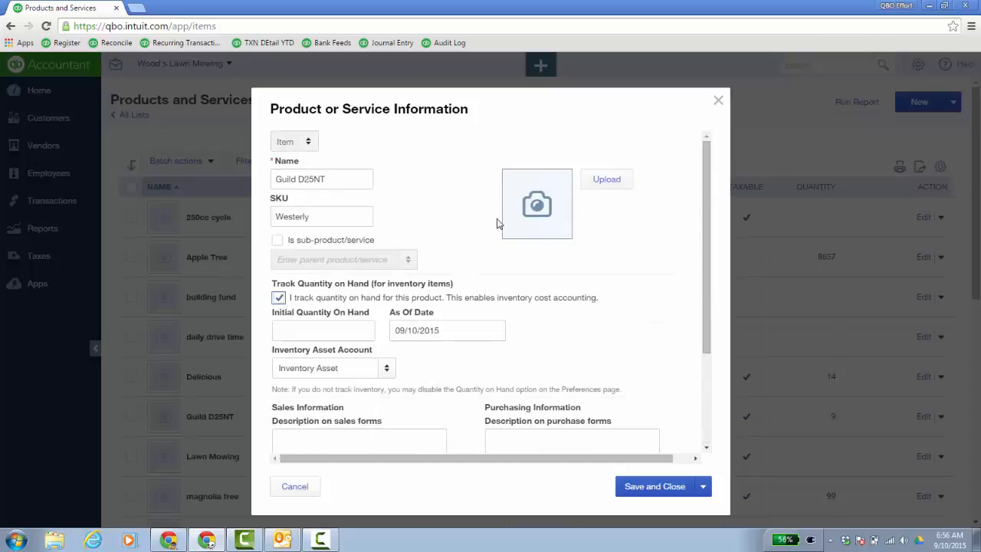
- Enter initial quantity 5, description True Westerly D25 Flatback, sales price 750 and cost 400, and upload a product picture
{"action": "scroll", "coordinate": [619, 239], "scroll_direction": "down", "scroll_amount": 2}
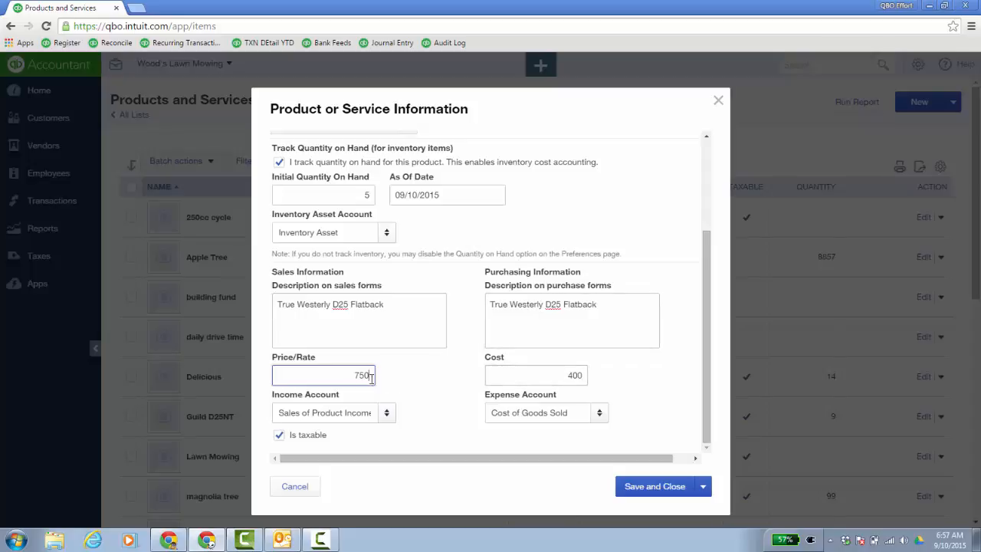
{"action": "left_click", "coordinate": [347, 377]}
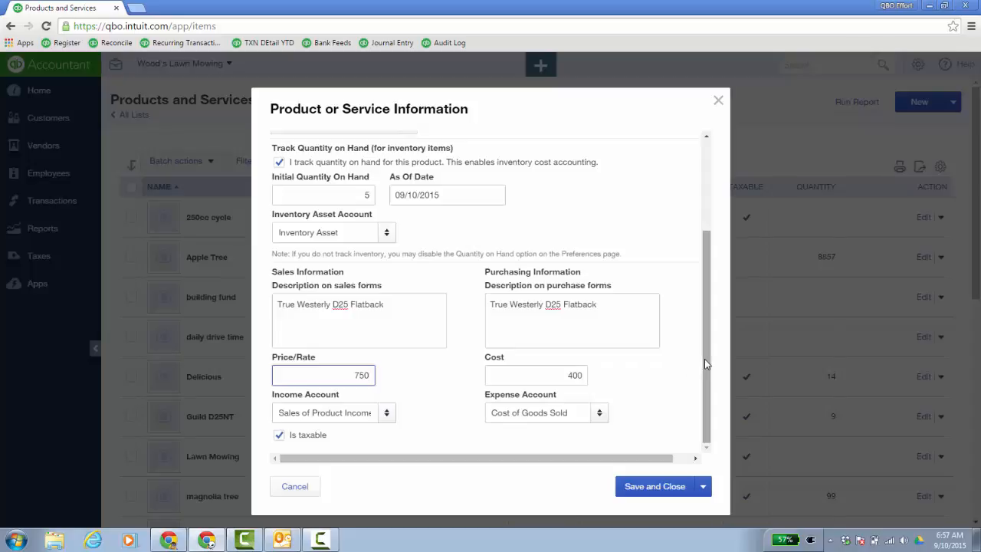
{"action": "left_click_drag", "start_coordinate": [704, 358], "coordinate": [717, 265]}
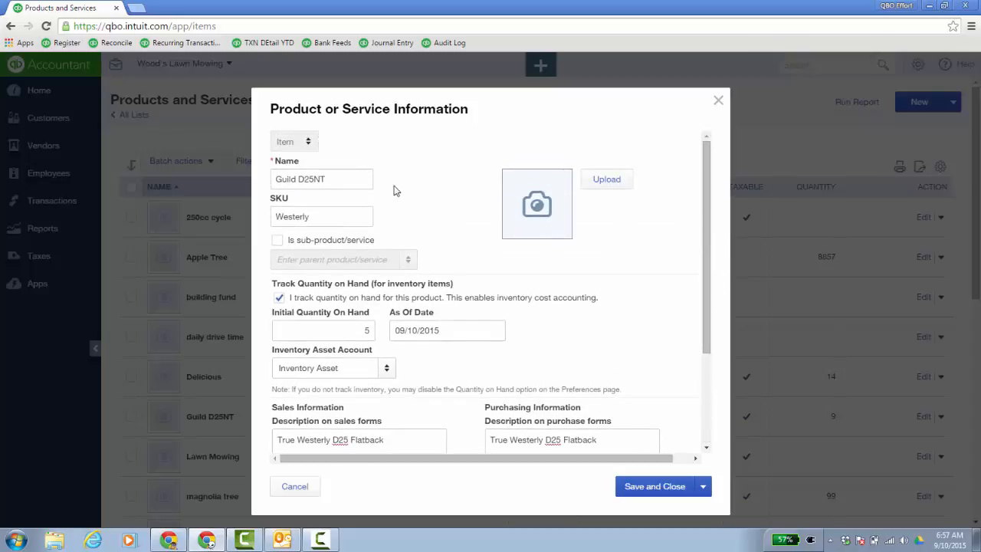
{"action": "left_click", "coordinate": [606, 179]}
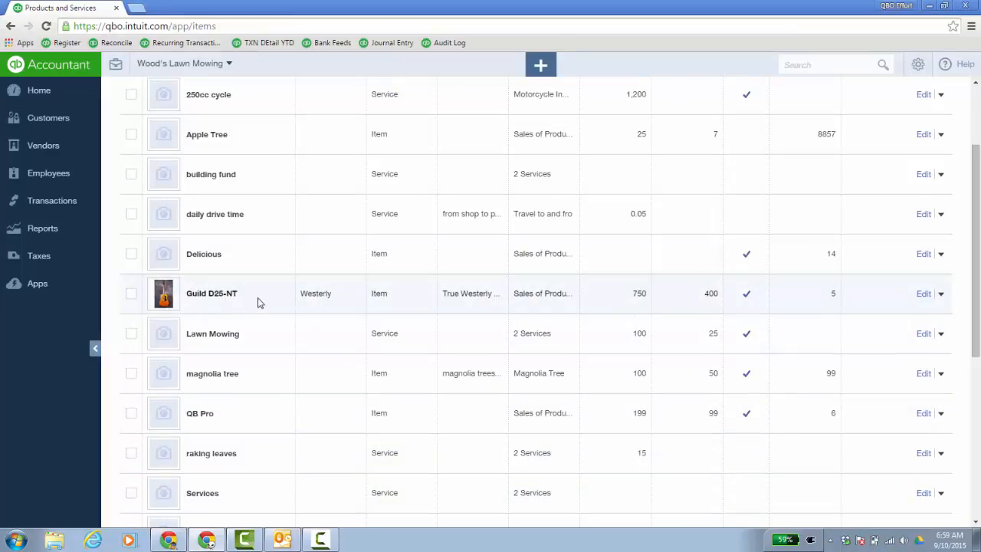
- Review the actions offered for Guild D25-NT in the product list, and open the Lawn Mowing service for editing
{"action": "left_click", "coordinate": [941, 294]}
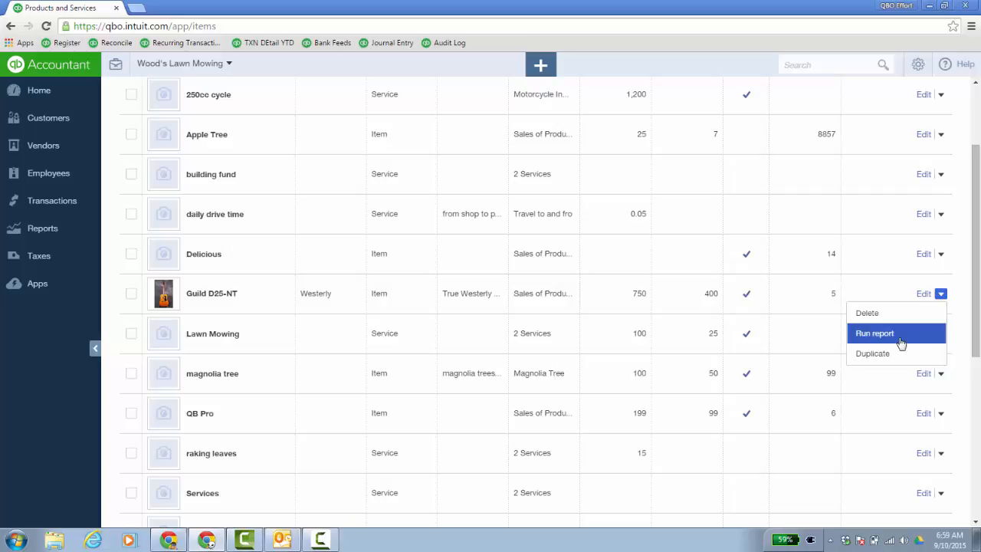
{"action": "left_click", "coordinate": [976, 308]}
{"action": "left_click_drag", "start_coordinate": [976, 308], "coordinate": [977, 245]}
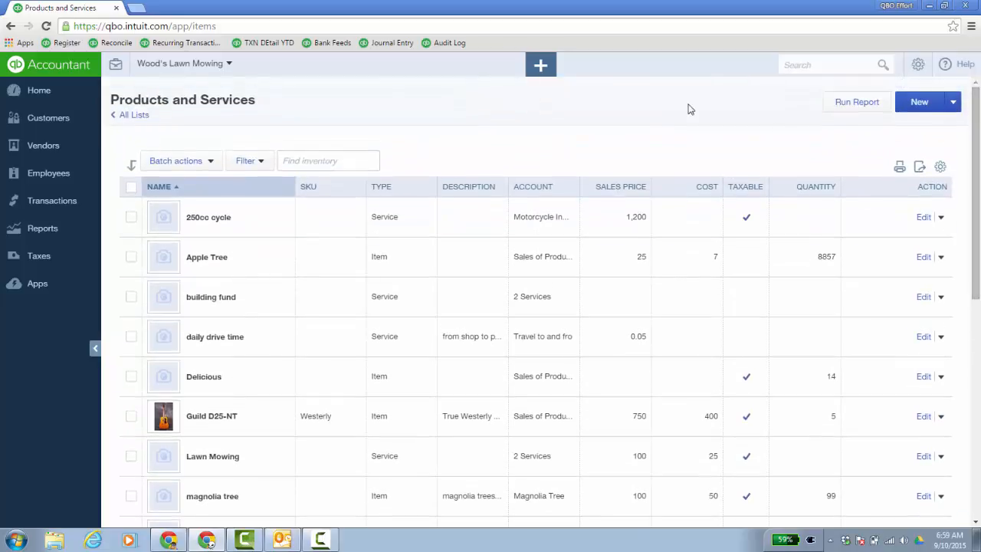
{"action": "scroll", "coordinate": [478, 306], "scroll_direction": "down", "scroll_amount": 2}
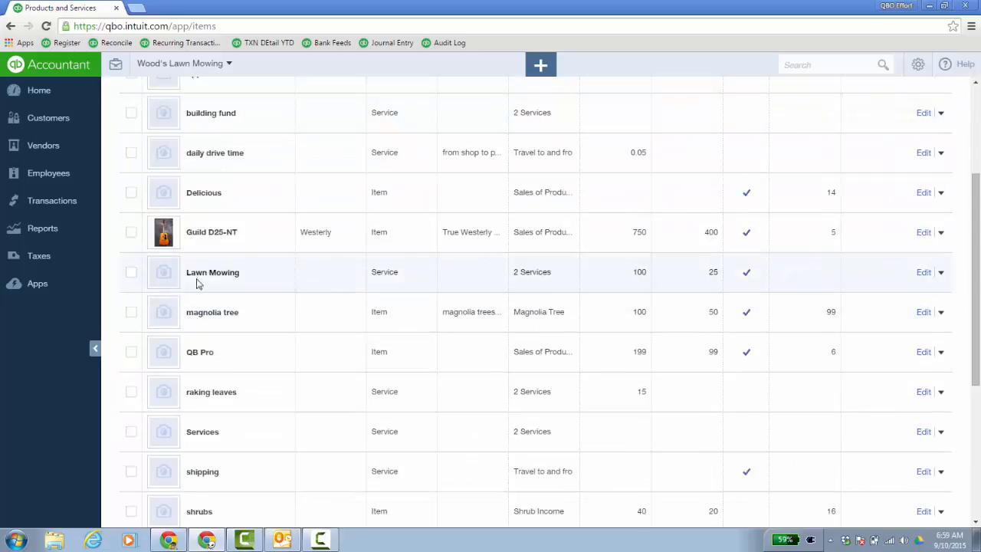
{"action": "left_click", "coordinate": [923, 272]}
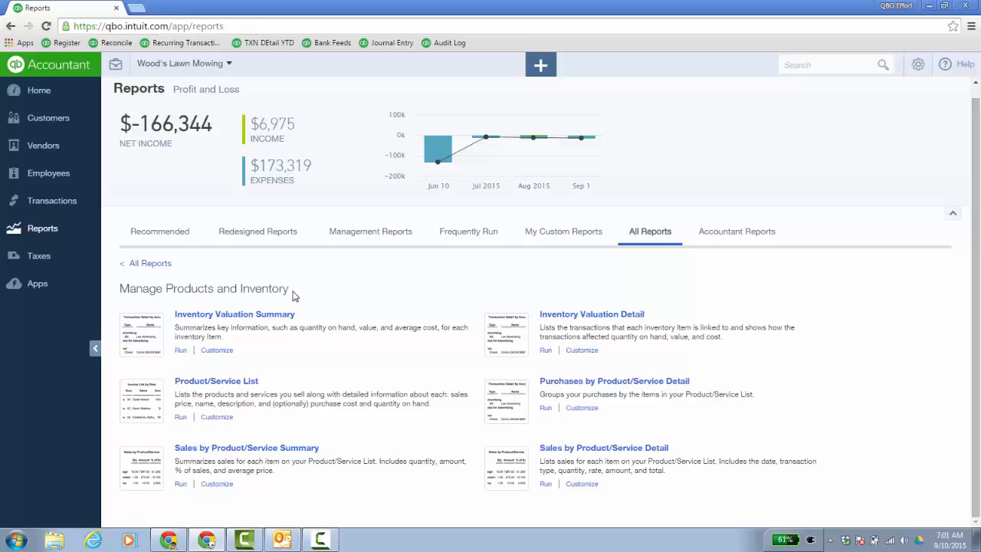
- Run the Inventory Valuation Detail report and examine the entries for each inventory item
{"action": "left_click", "coordinate": [602, 316]}
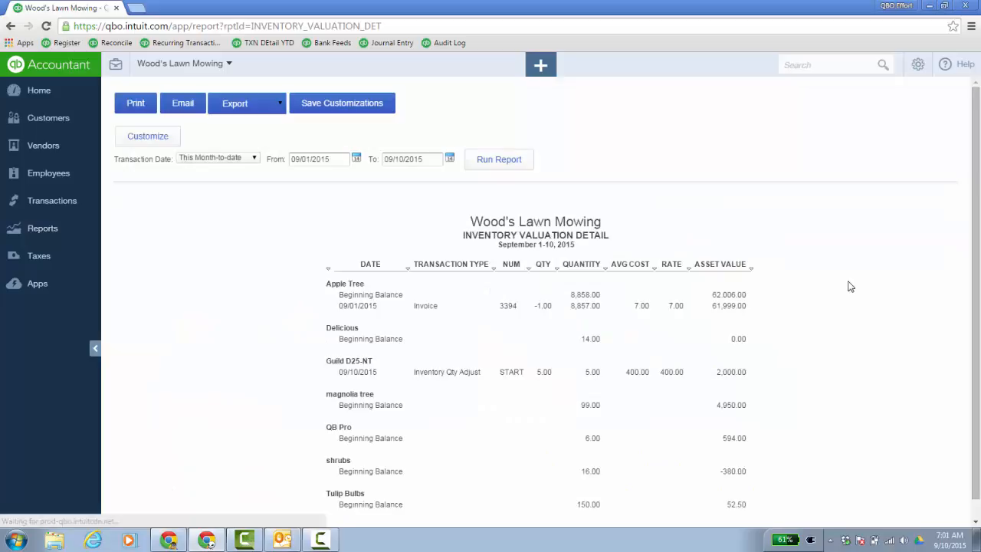
{"action": "scroll", "coordinate": [887, 293], "scroll_direction": "down", "scroll_amount": 1}
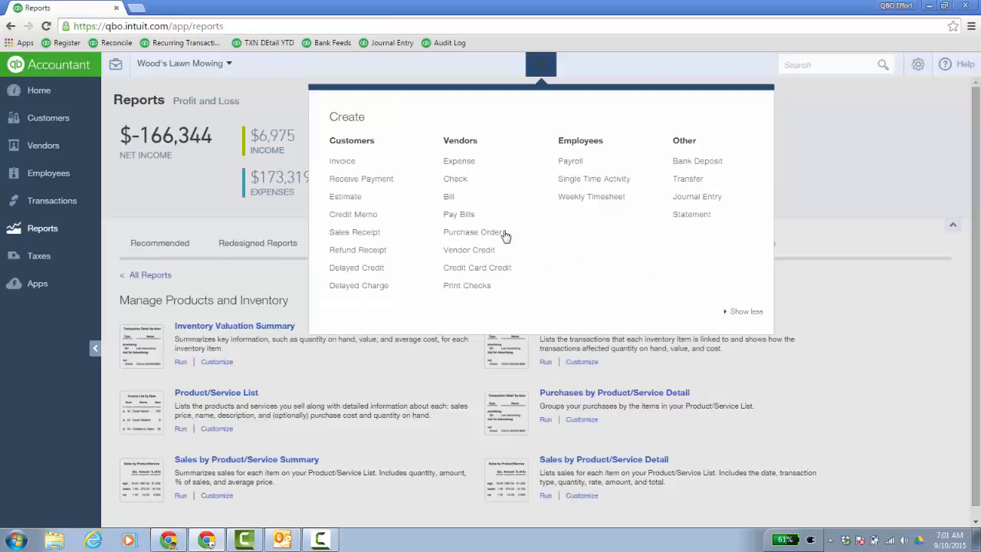
- Start a new purchase order and close the separate browser tab showing the expense settings
{"action": "left_click", "coordinate": [490, 232]}
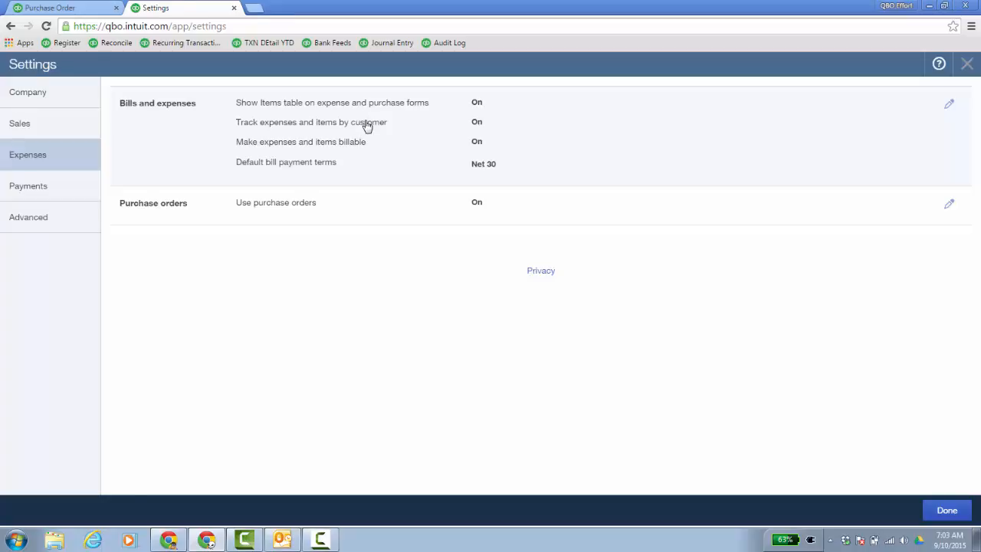
{"action": "key", "text": "ctrl+w"}
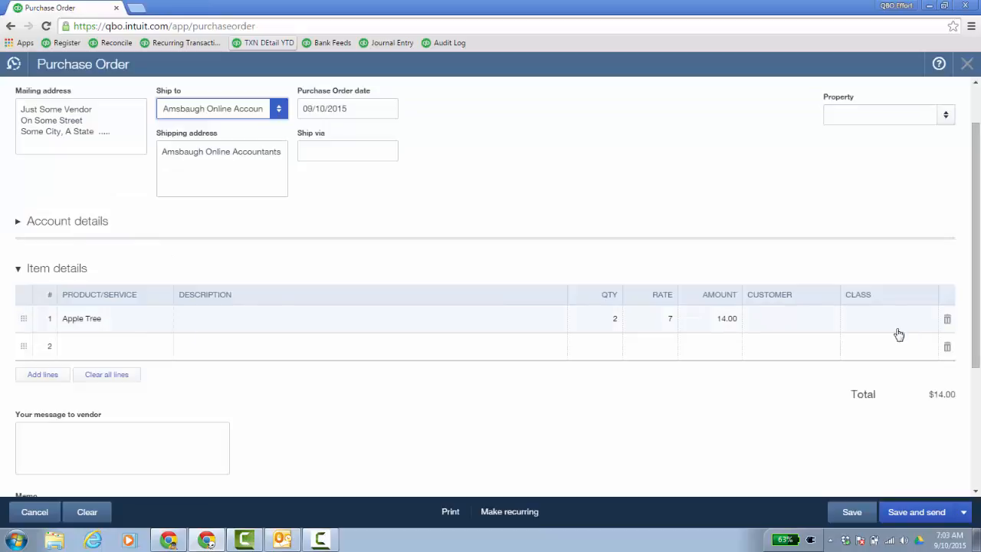
- Replace the Apple Tree line of the purchase order with Guild D25-NT at a quantity of 5
{"action": "left_click", "coordinate": [947, 326]}
{"action": "left_click", "coordinate": [162, 331]}
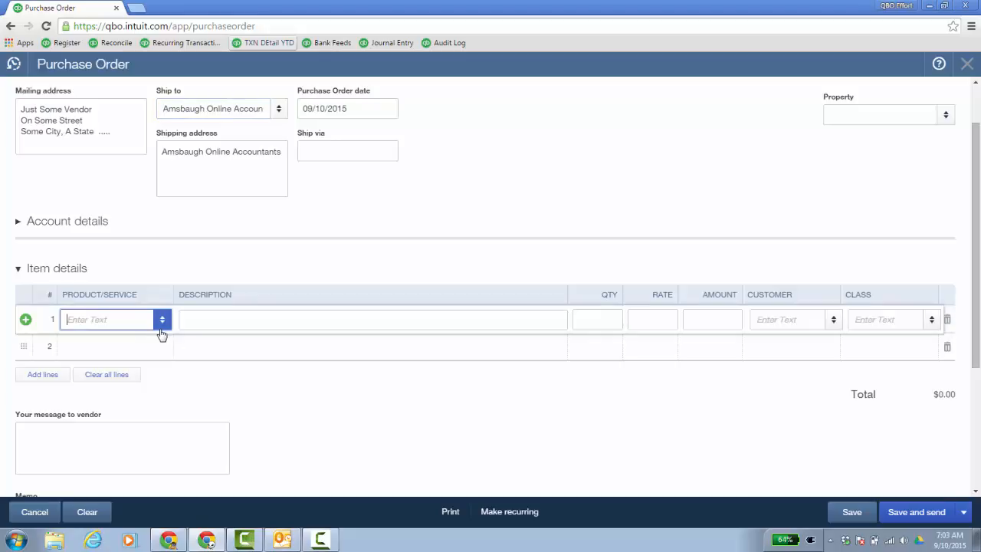
{"action": "left_click", "coordinate": [161, 329]}
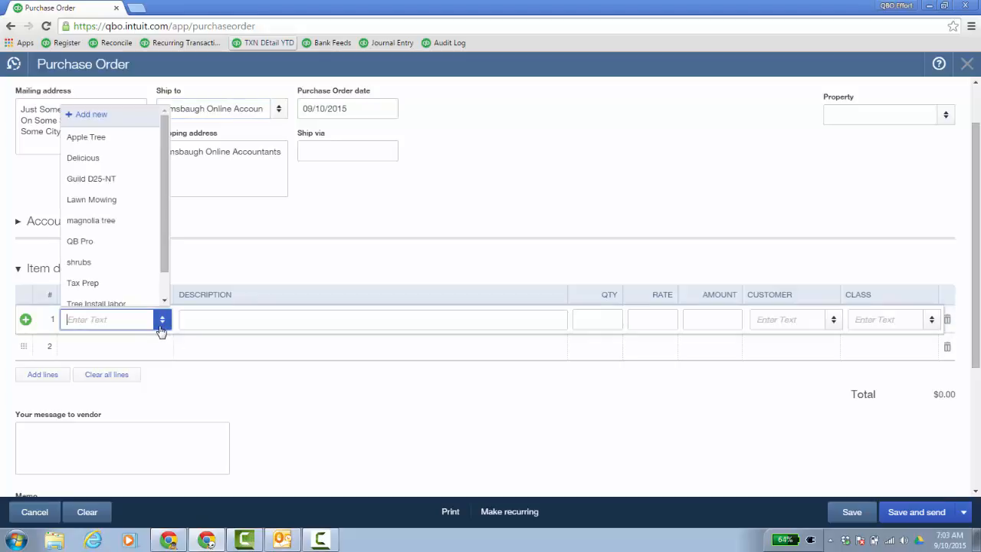
{"action": "left_click", "coordinate": [123, 191]}
{"action": "double_click", "coordinate": [606, 319]}
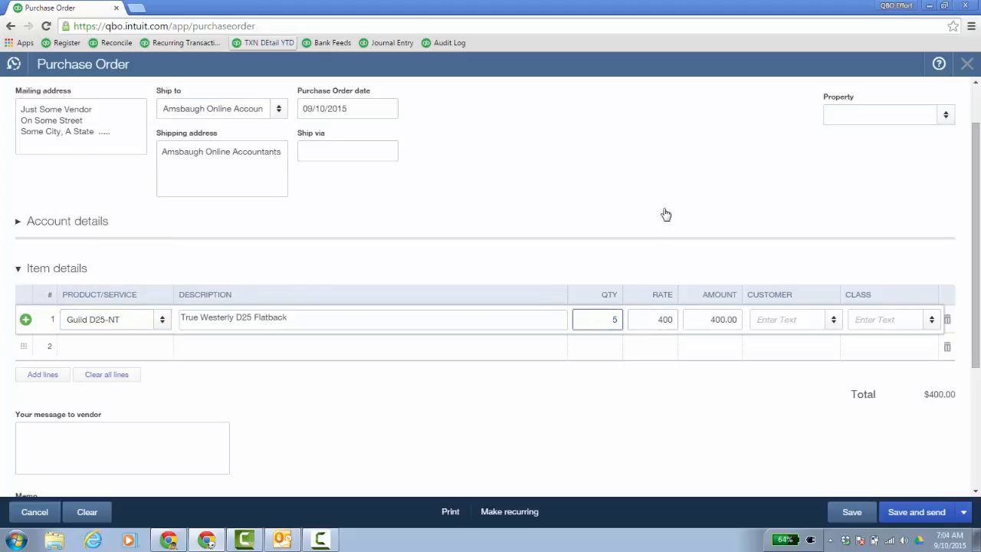
{"action": "type", "text": "5"}
{"action": "key", "text": "Tab"}
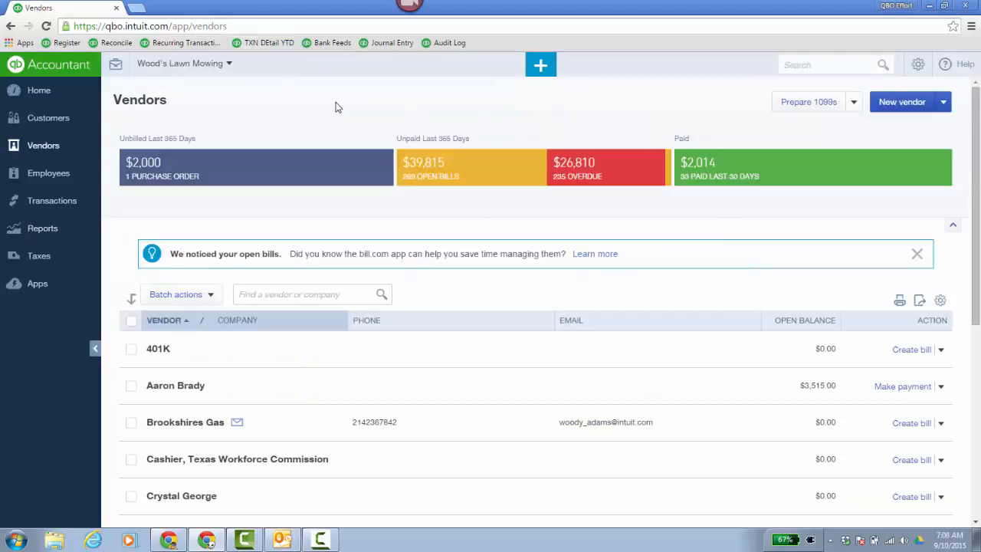
- Filter the vendors to those with open purchase orders, and start an expense with Vendor as the payee
{"action": "left_click", "coordinate": [240, 170]}
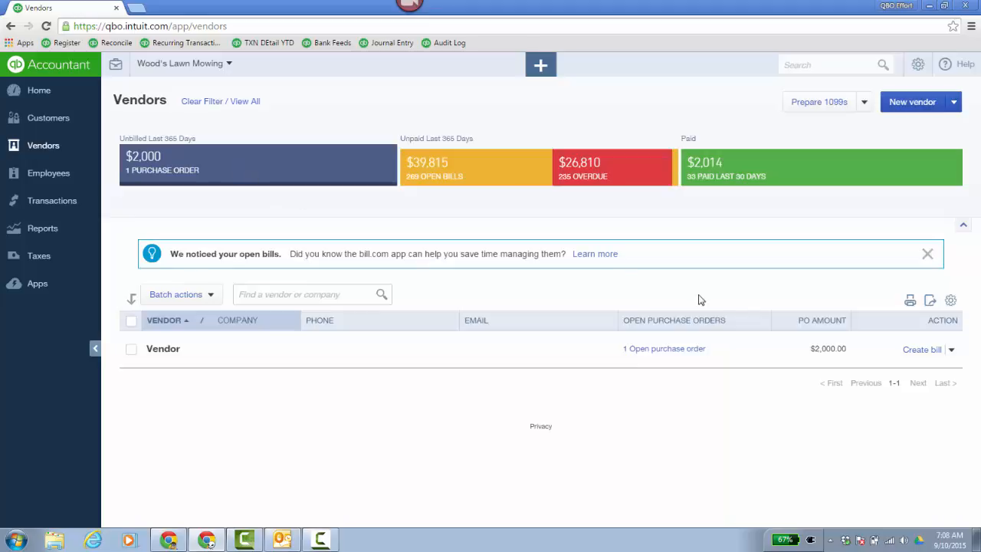
{"action": "left_click", "coordinate": [925, 353]}
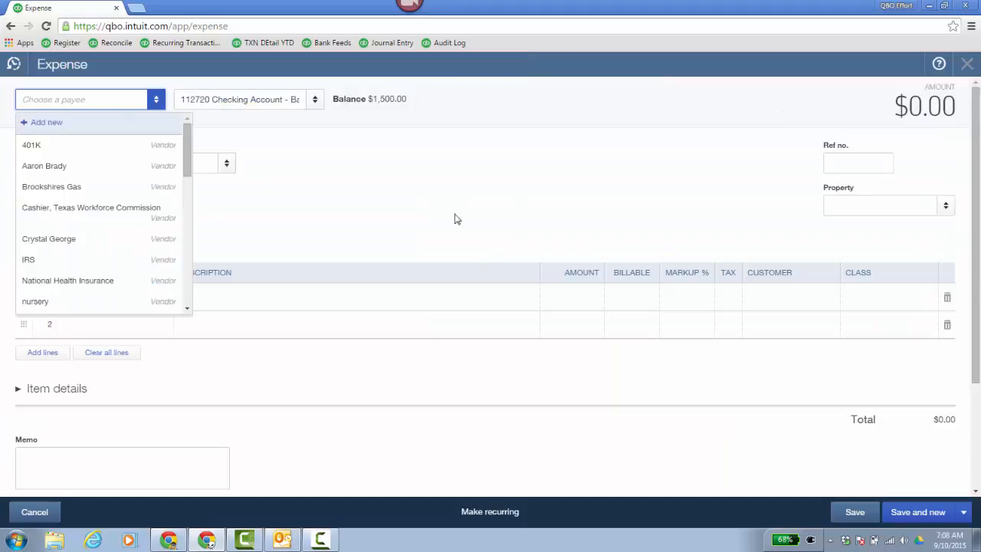
{"action": "left_click", "coordinate": [155, 104]}
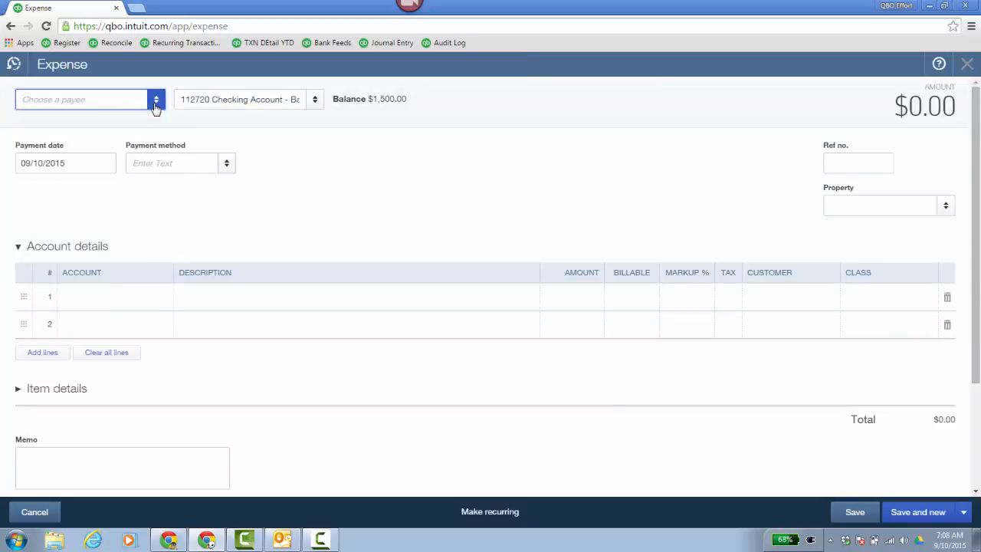
{"action": "left_click", "coordinate": [155, 104]}
{"action": "scroll", "coordinate": [178, 293], "scroll_direction": "down", "scroll_amount": 10}
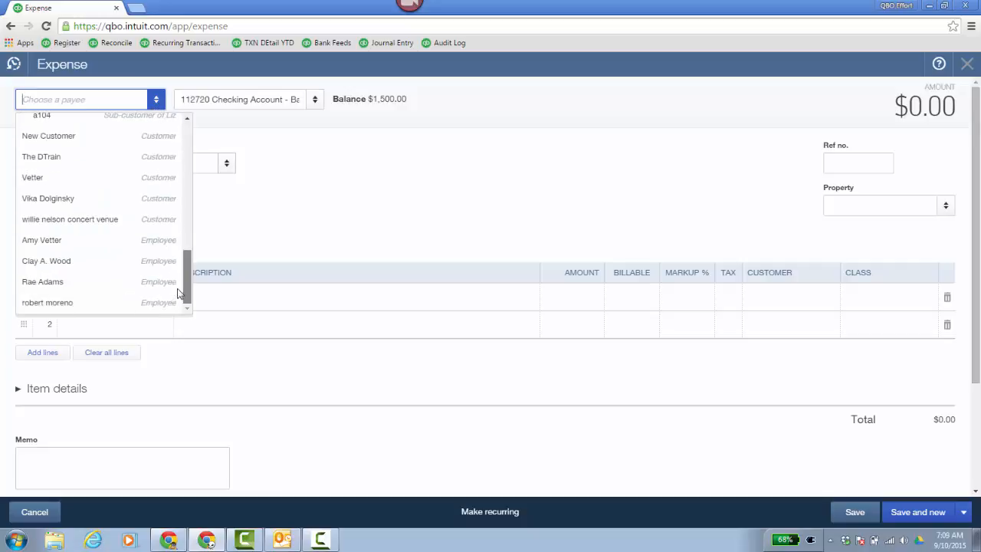
{"action": "scroll", "coordinate": [178, 293], "scroll_direction": "up", "scroll_amount": 3}
{"action": "left_click", "coordinate": [122, 225]}
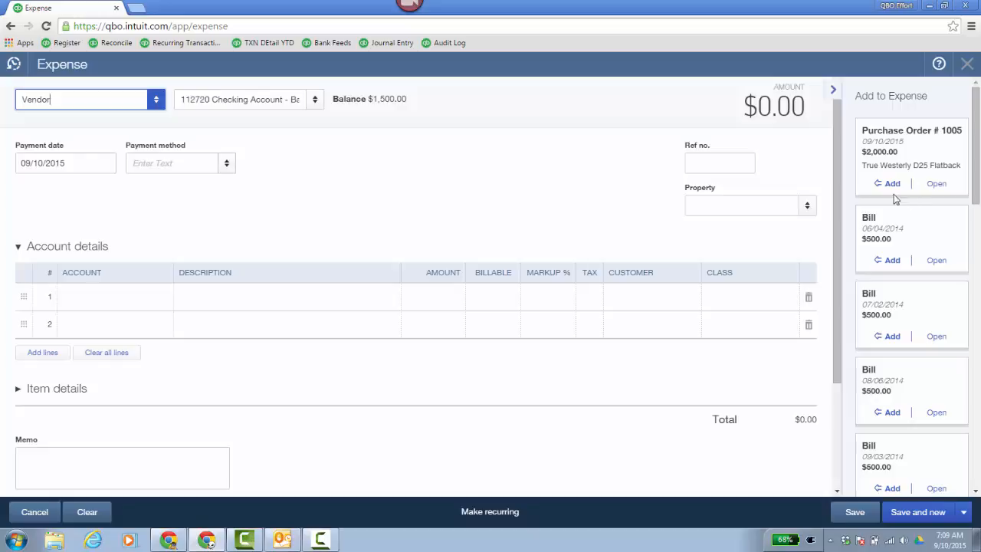
- Add the $2,000.00 purchase order to the expense and pay it from the Credit Card account using Visa
{"action": "left_click", "coordinate": [890, 184]}
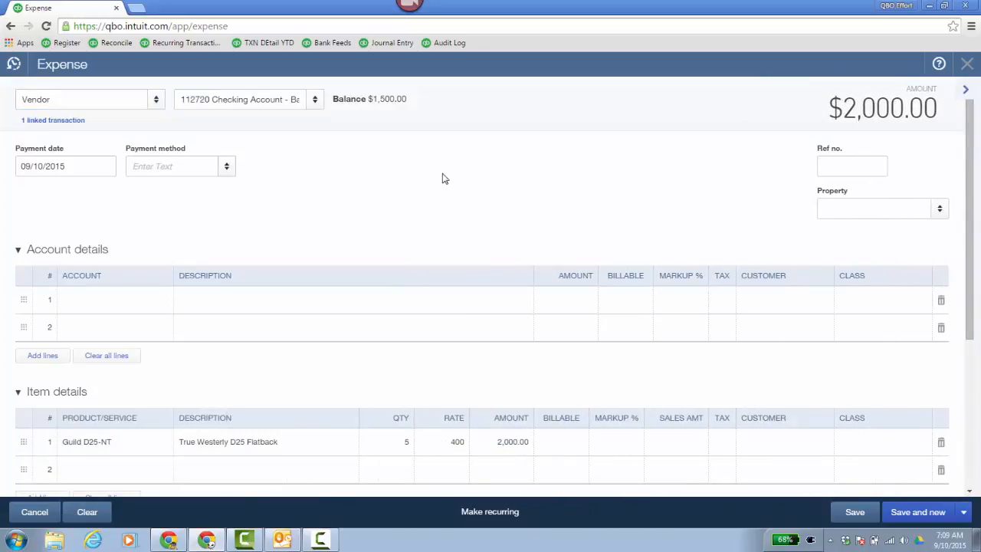
{"action": "left_click", "coordinate": [17, 250]}
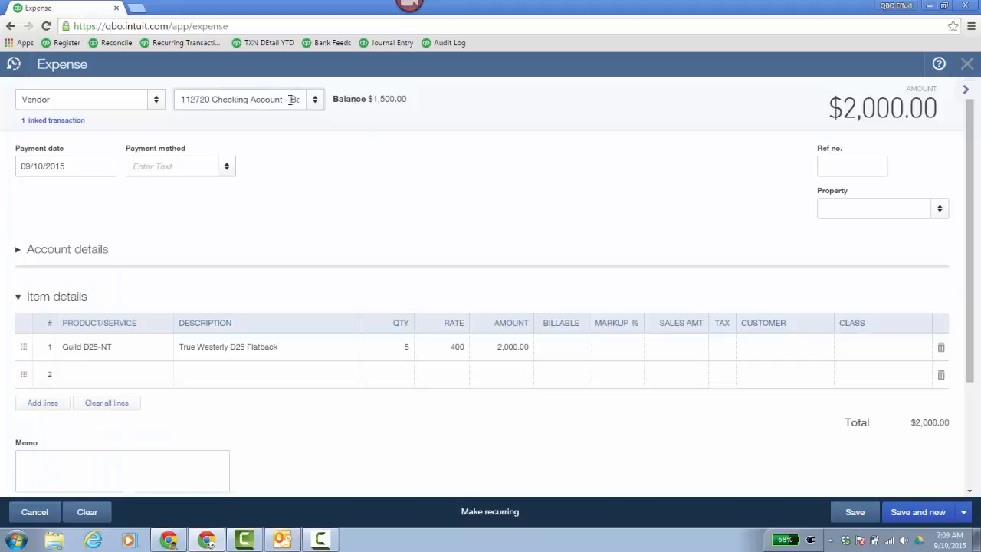
{"action": "left_click", "coordinate": [314, 101]}
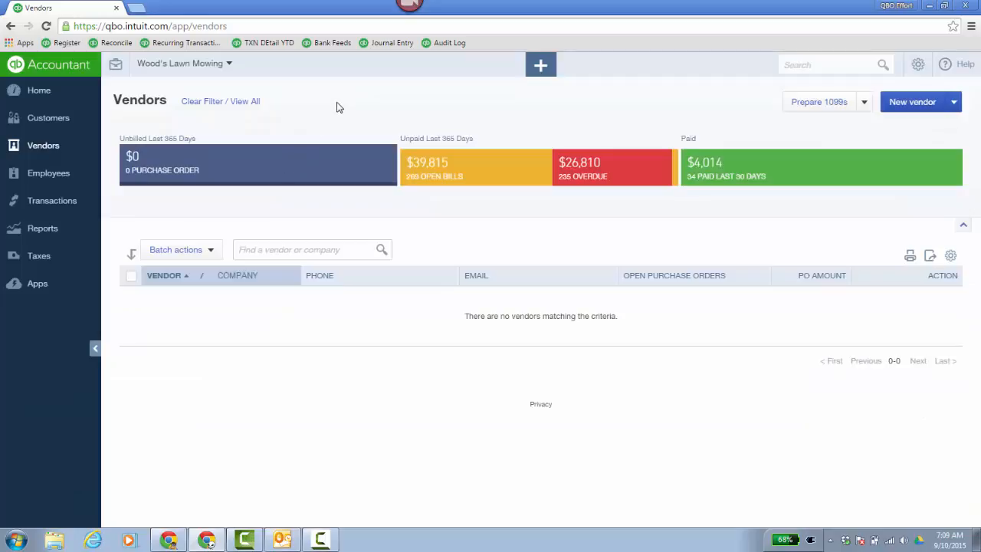
- Open the $2,000.00 Inventory Asset expense from the expense transactions and view its transaction journal
{"action": "mouse_move", "coordinate": [72, 202]}
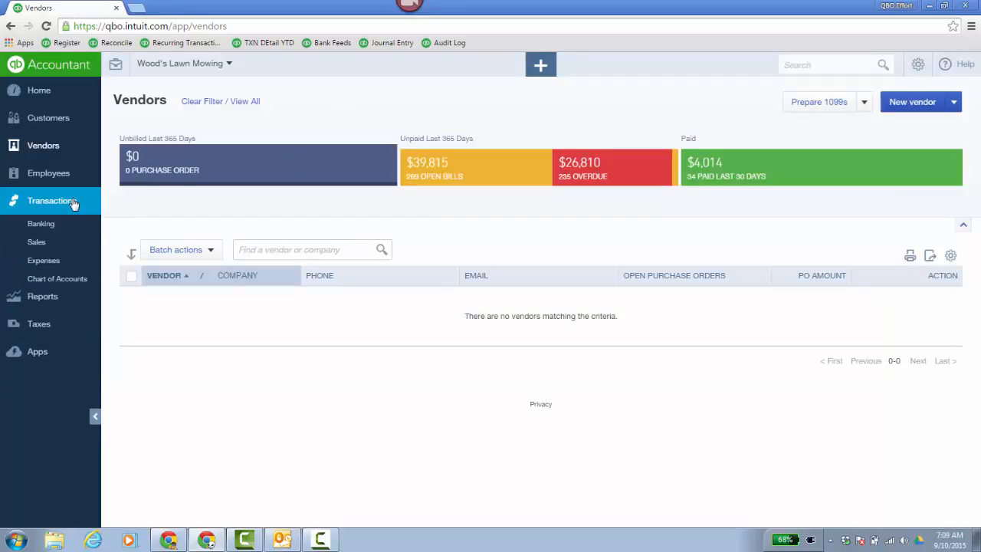
{"action": "left_click", "coordinate": [47, 264]}
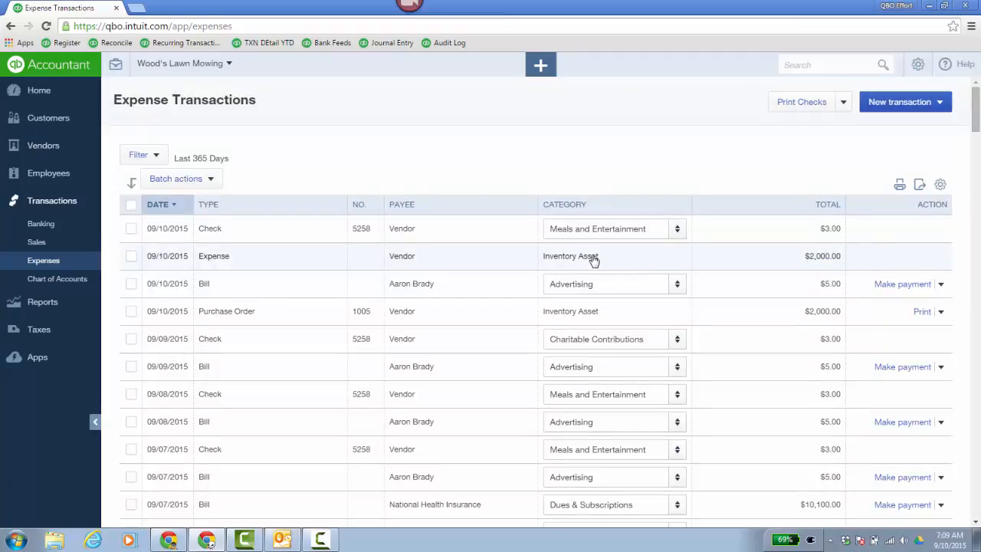
{"action": "left_click", "coordinate": [299, 262]}
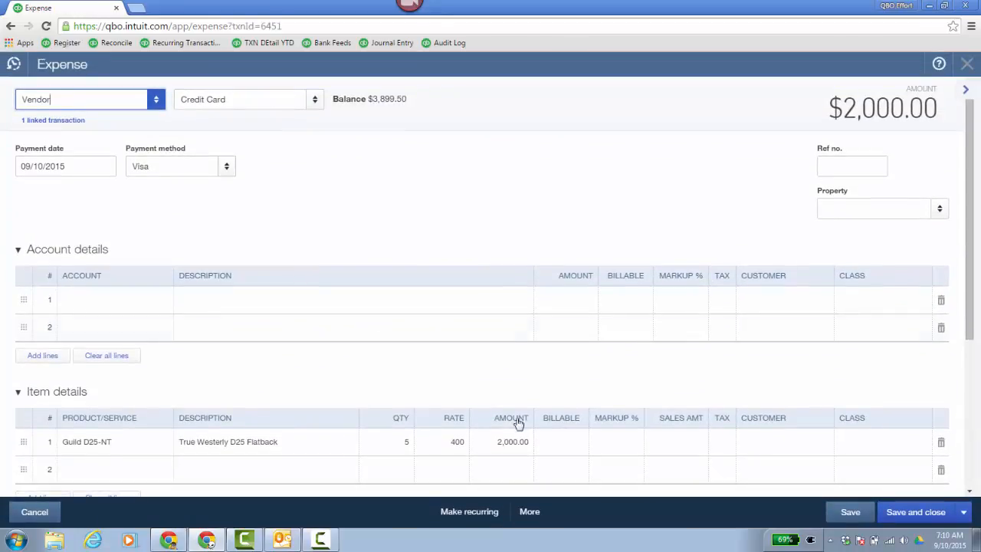
{"action": "left_click", "coordinate": [529, 512]}
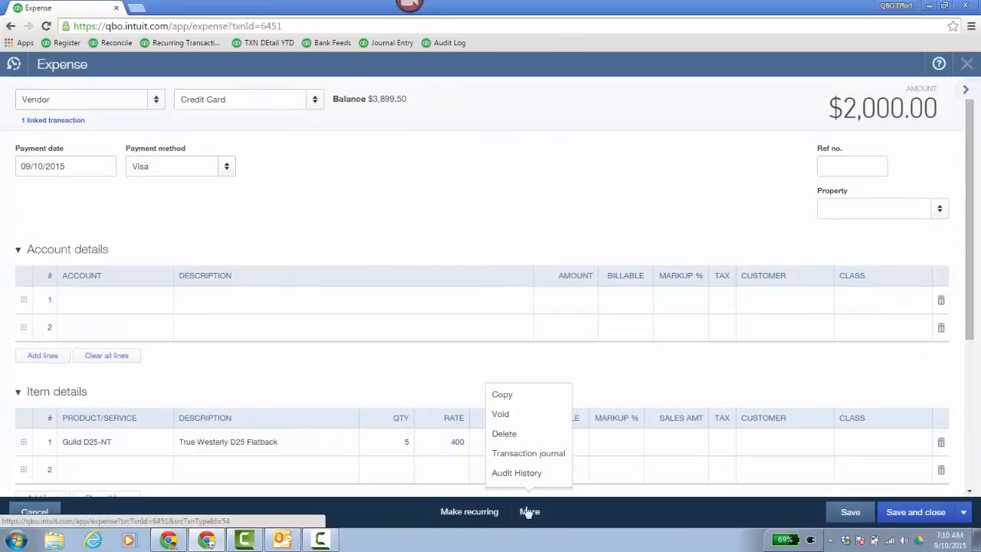
{"action": "left_click", "coordinate": [522, 454]}
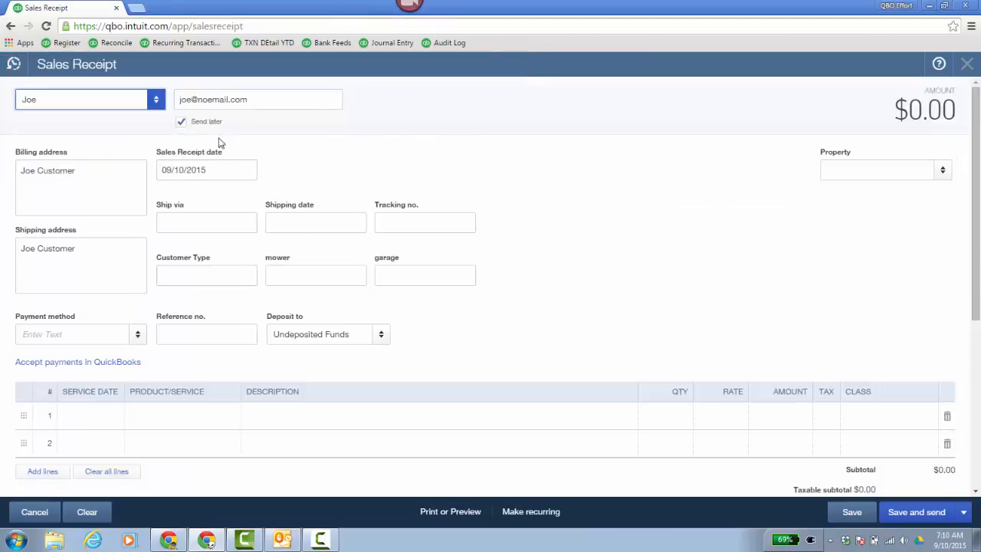
- Set the sales receipt's payment method to Check and add Guild D25-NT as its first product line
{"action": "left_click", "coordinate": [105, 335]}
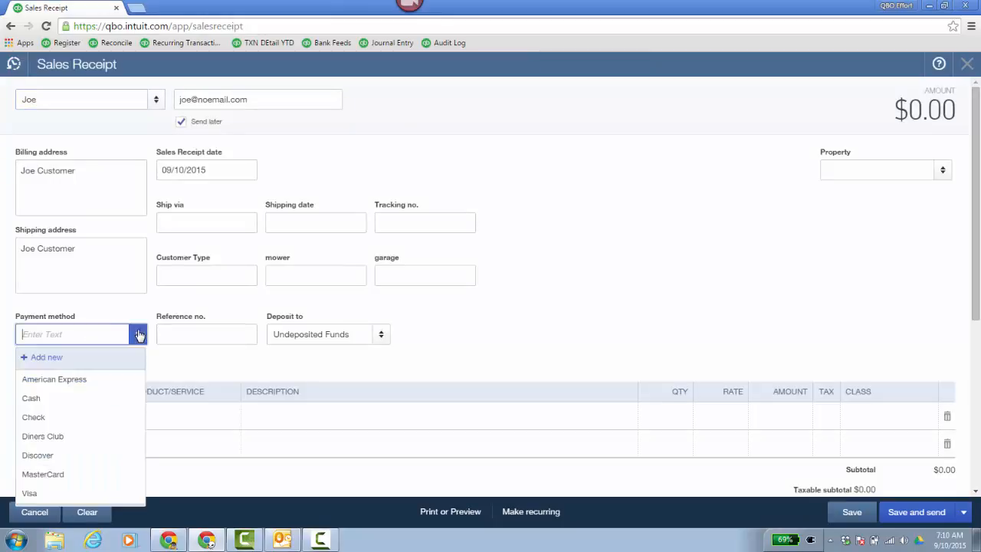
{"action": "left_click", "coordinate": [82, 418]}
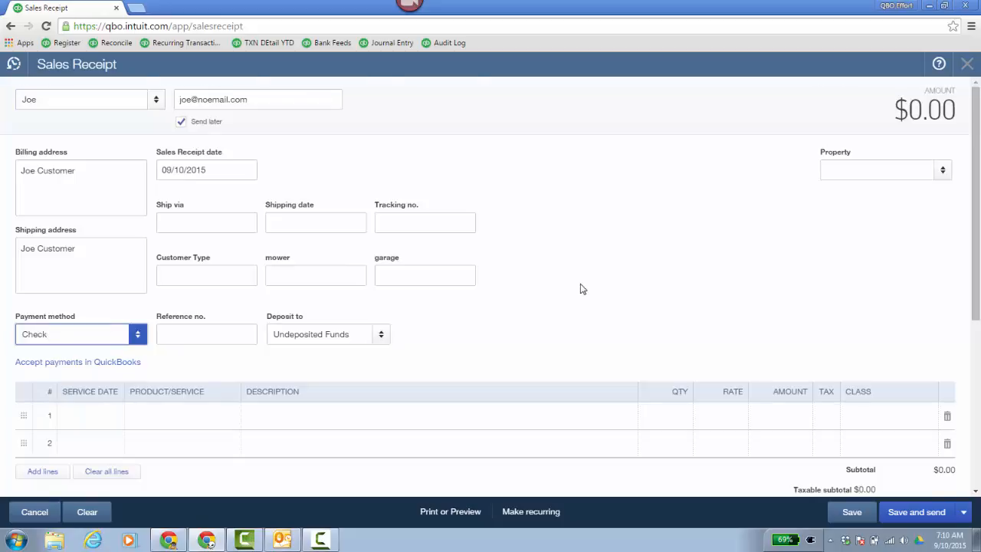
{"action": "scroll", "coordinate": [582, 288], "scroll_direction": "down", "scroll_amount": 3}
{"action": "left_click", "coordinate": [207, 239]}
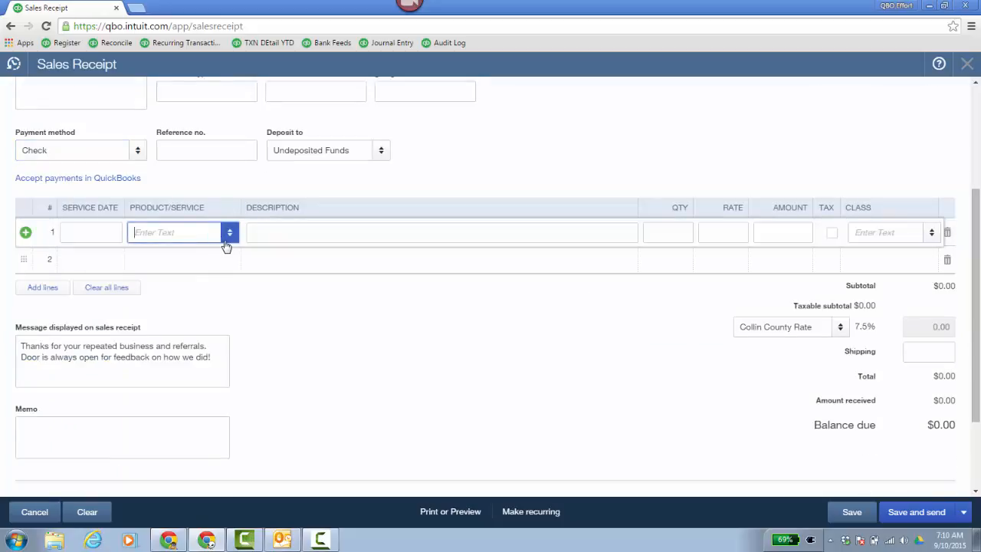
{"action": "left_click", "coordinate": [229, 236]}
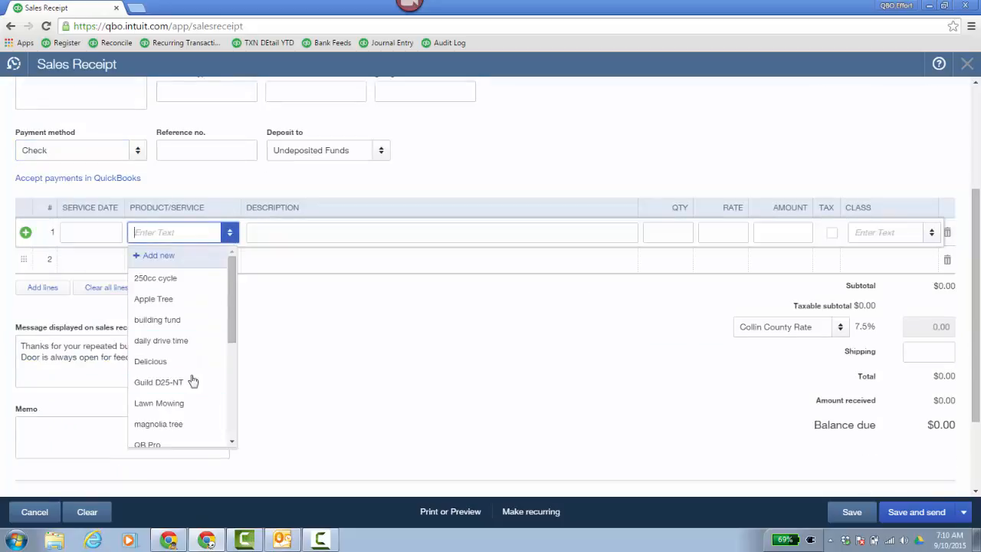
{"action": "left_click", "coordinate": [158, 382]}
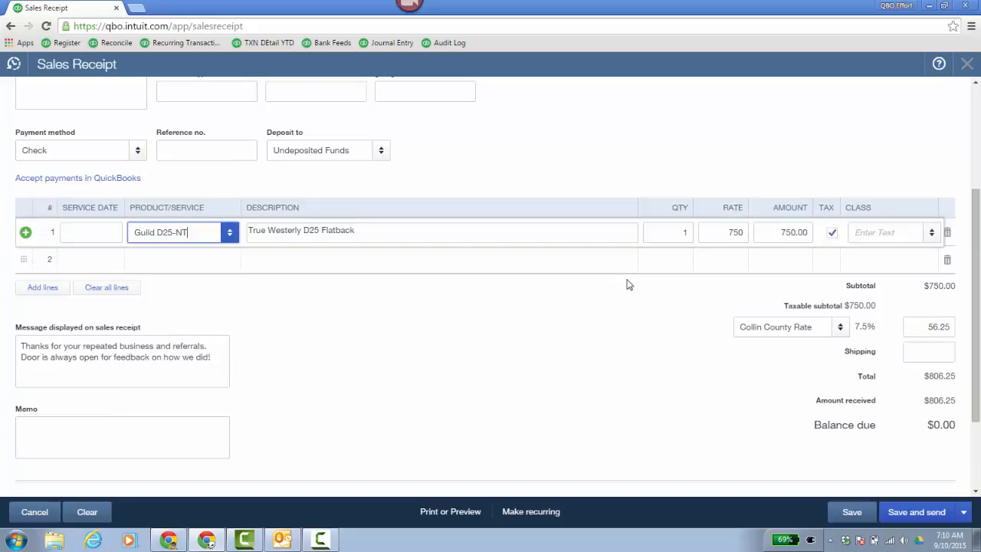
- Save the sales receipt and open its transaction journal
{"action": "left_click", "coordinate": [852, 515]}
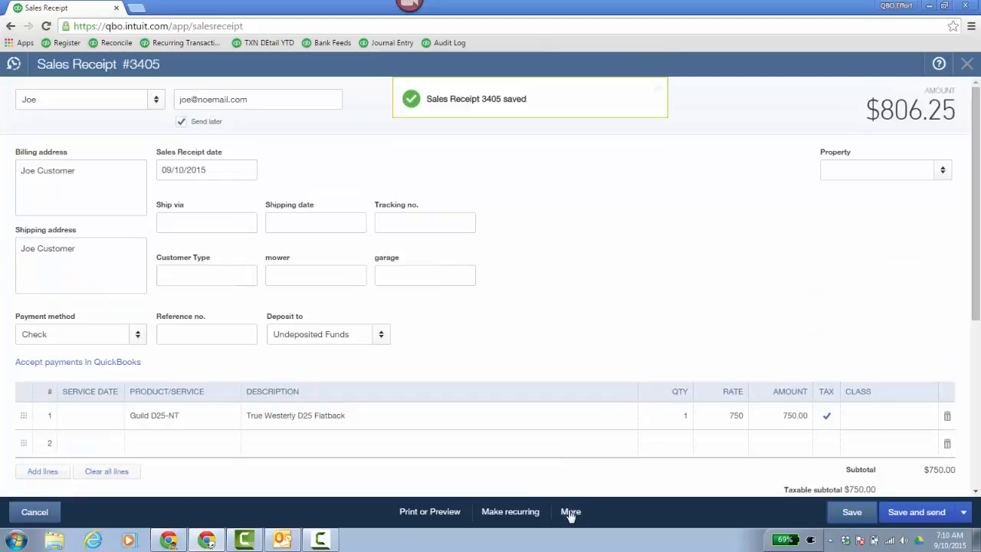
{"action": "left_click", "coordinate": [569, 511]}
{"action": "left_click", "coordinate": [568, 455]}
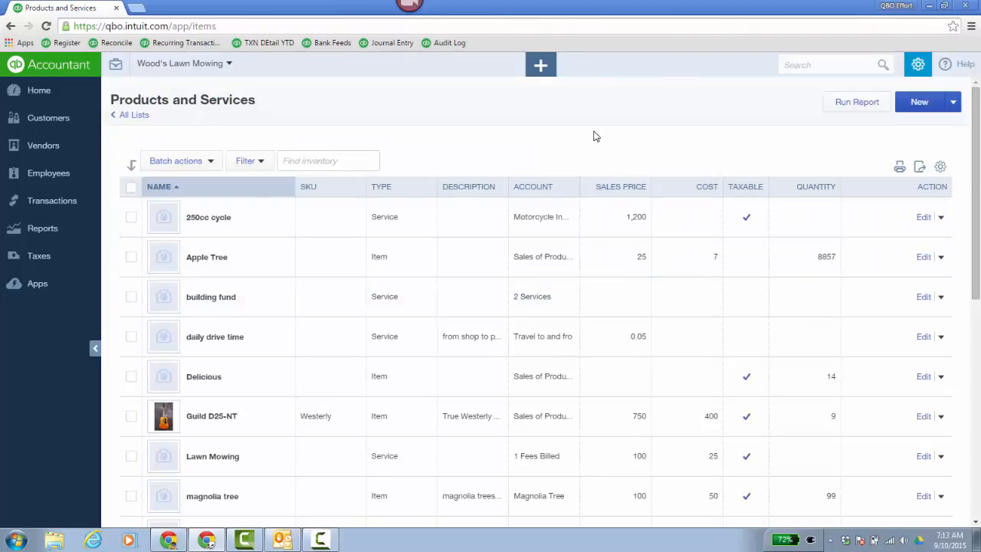
- Start a products and services import, and download and open its sample file
{"action": "left_click", "coordinate": [953, 105]}
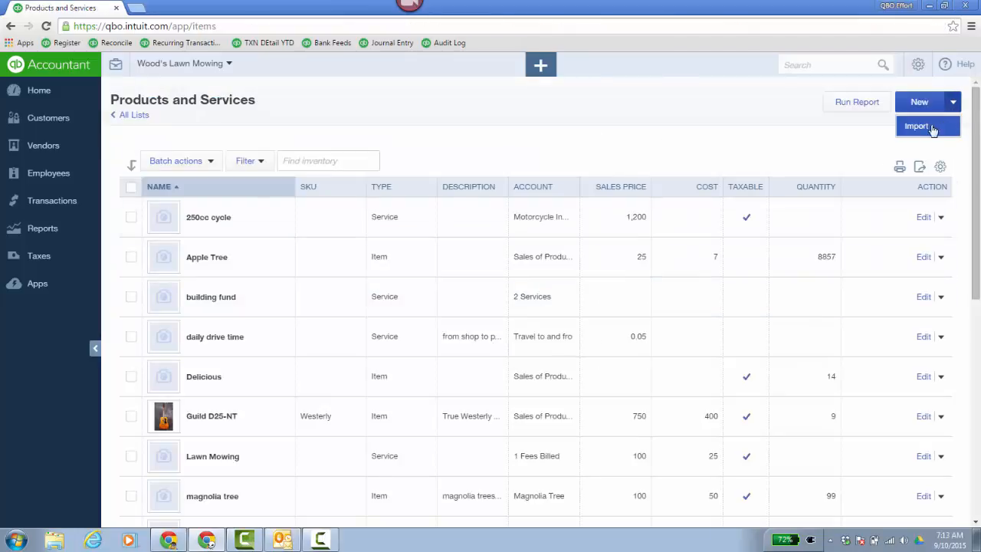
{"action": "left_click", "coordinate": [930, 128]}
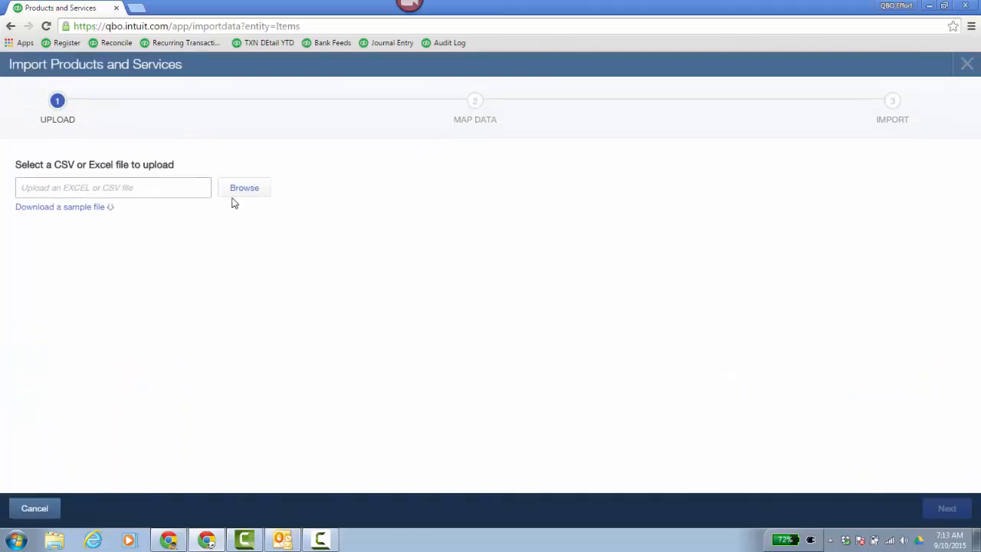
{"action": "left_click", "coordinate": [92, 212]}
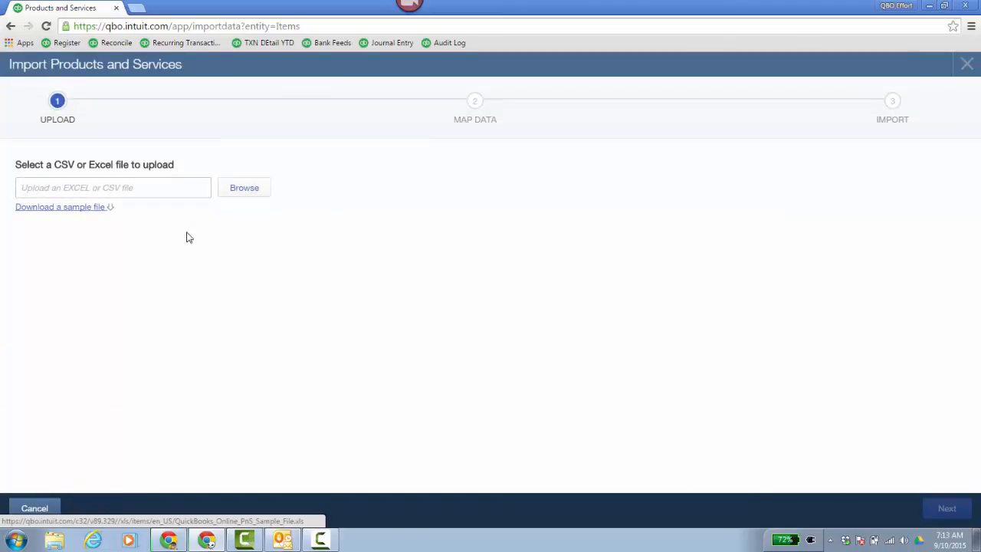
{"action": "left_click", "coordinate": [89, 509]}
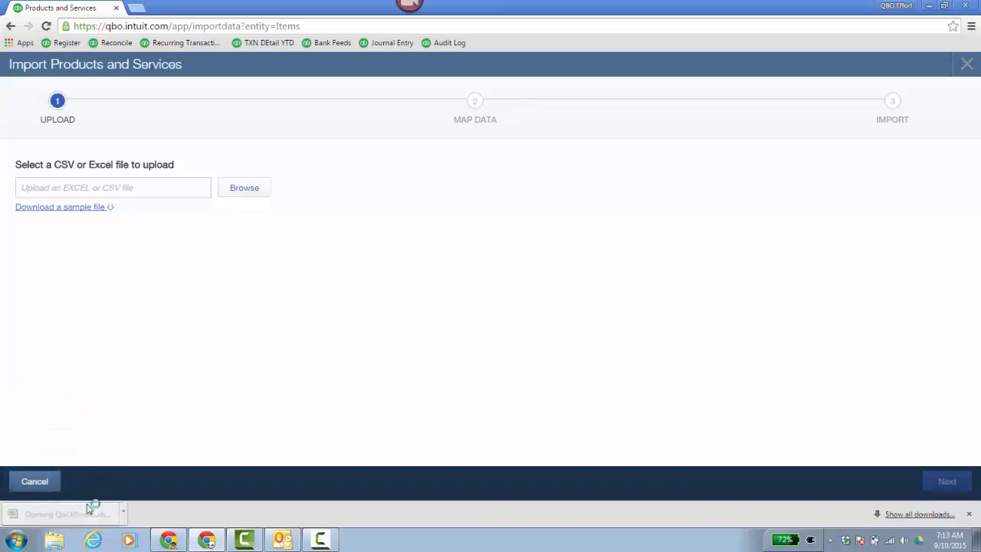